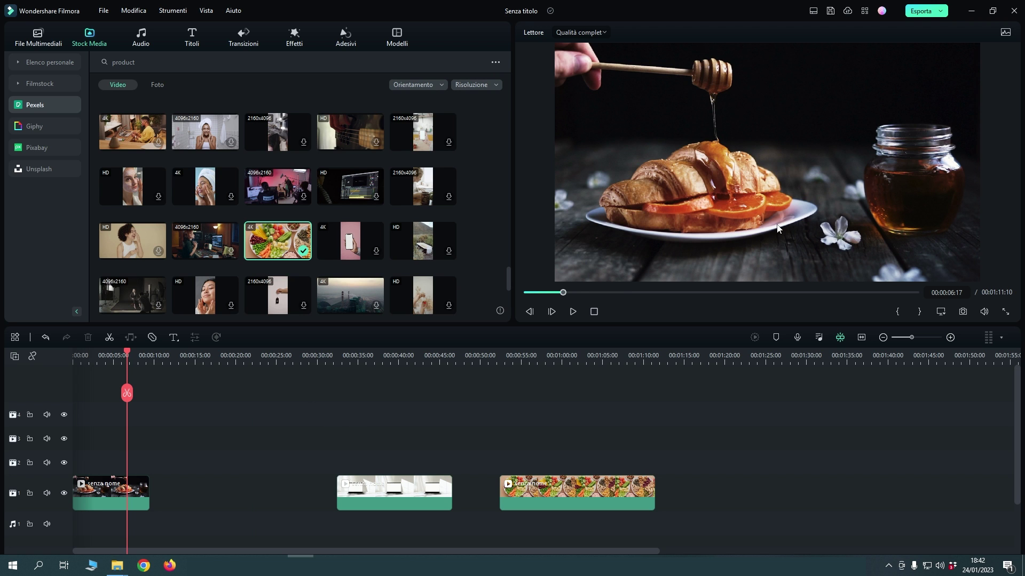
Step: Open the croissant clip's mask settings and examine the available mask shapes, including the circle
double_click(122, 486)
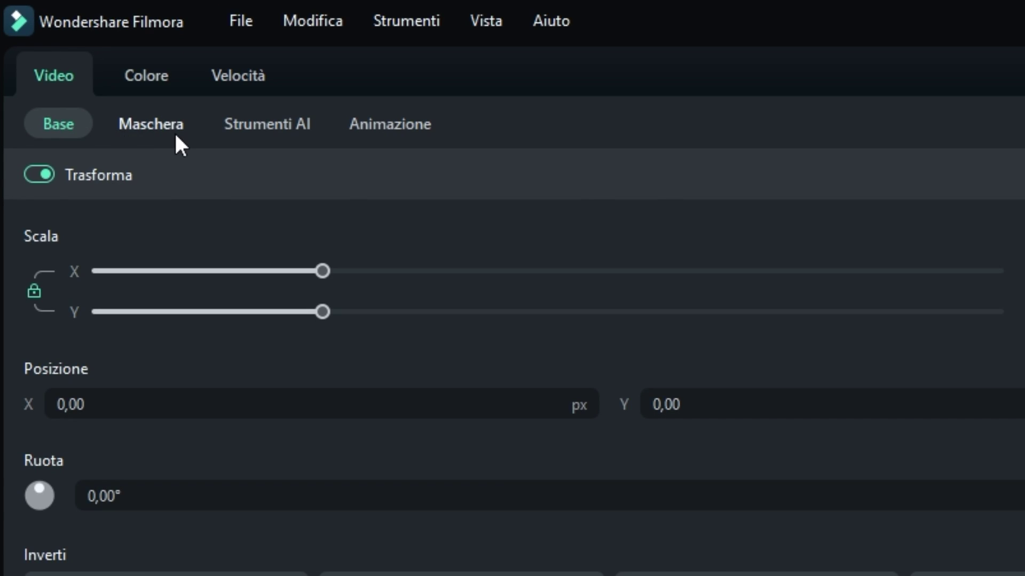
left_click(175, 135)
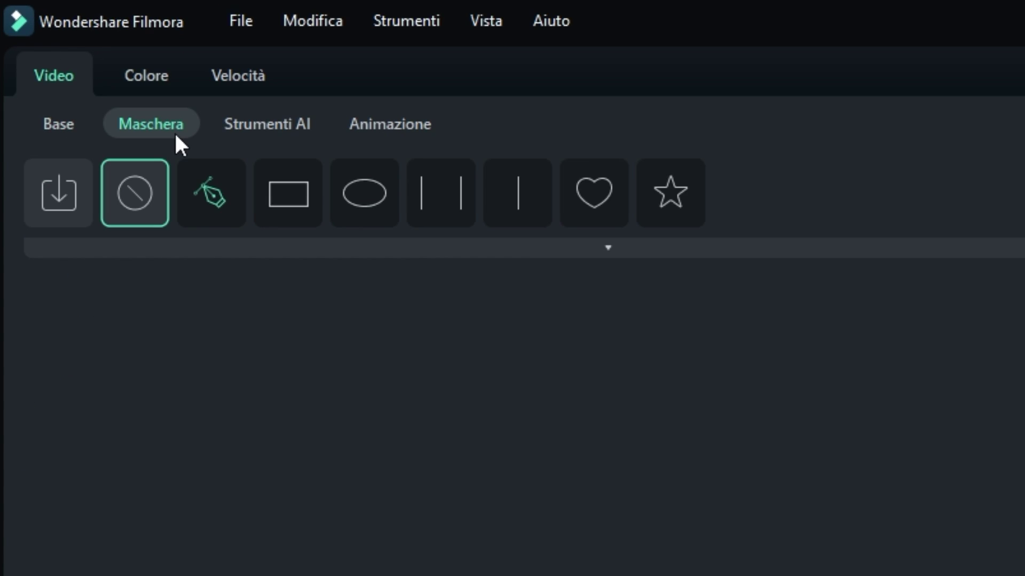
left_click(363, 202)
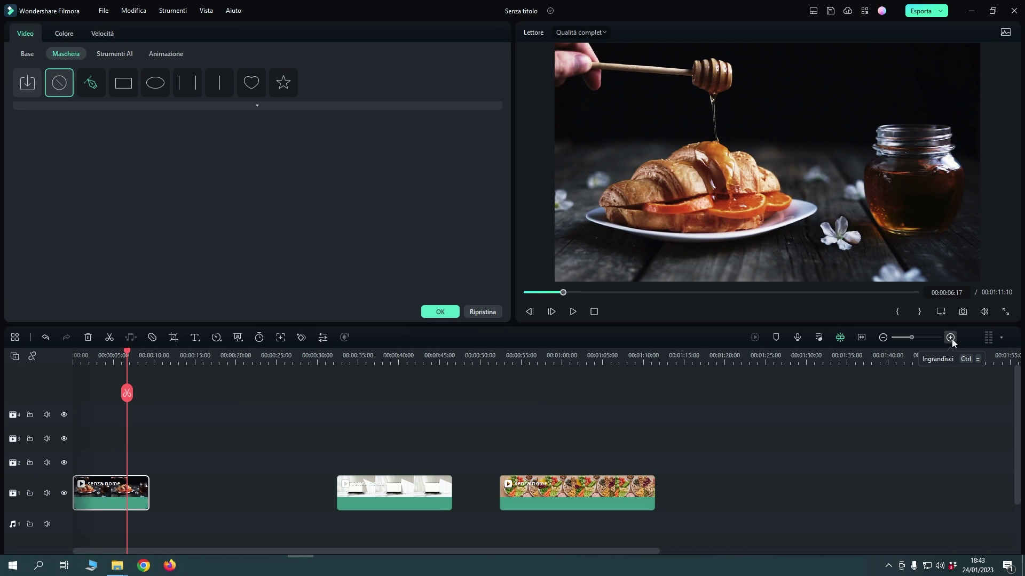
Step: Paste a duplicate of the croissant clip and place it on video track 2, aligned directly above the original
left_click(950, 337)
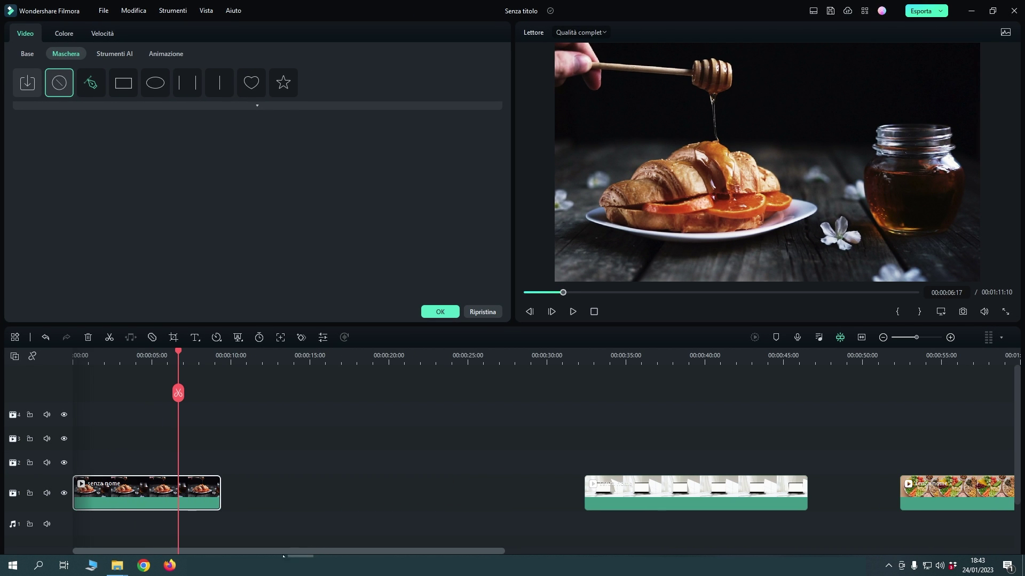
left_click(150, 358)
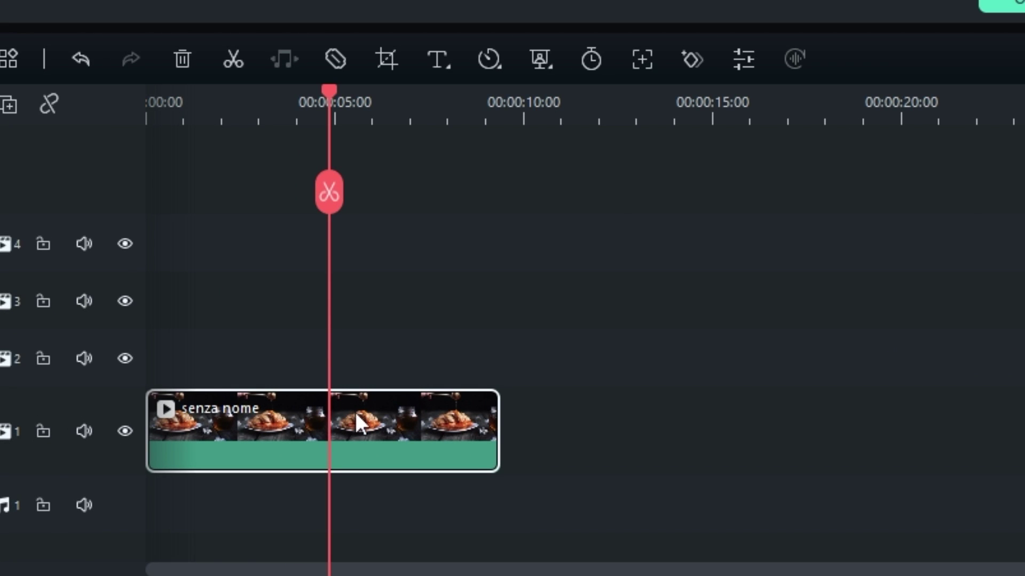
left_click(618, 103)
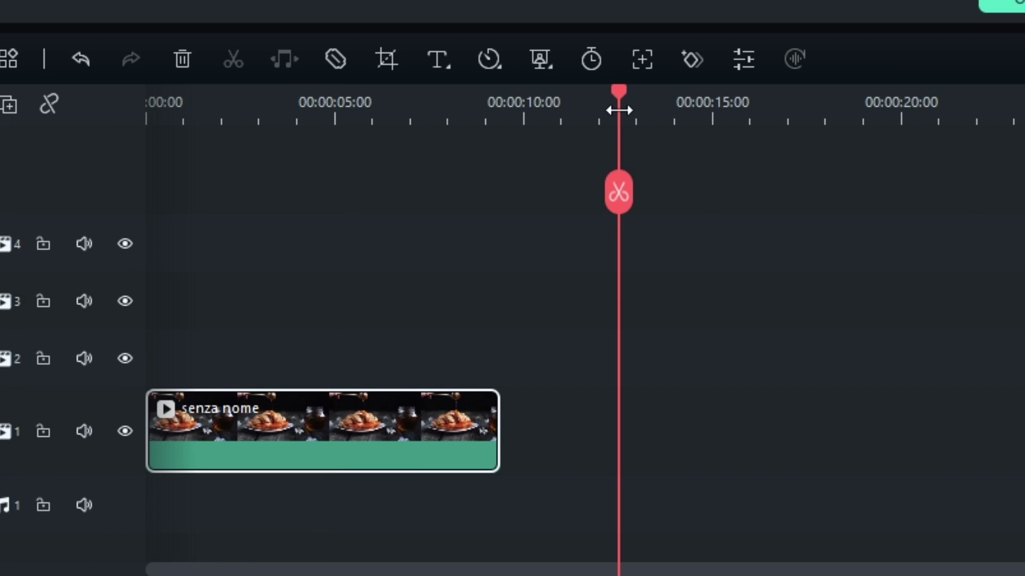
key("ctrl+v")
left_click_drag(737, 447, 224, 355)
Step: At 00:00:08:22, hide video track 1 and draw a closed freehand mask around the honey jar on the upper croissant clip
left_click_drag(366, 119, 480, 112)
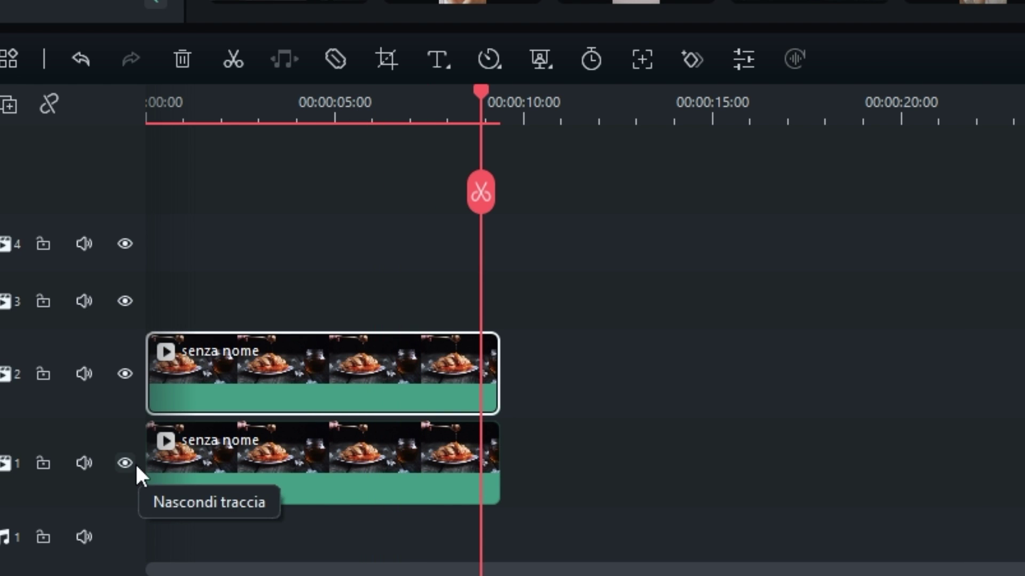
left_click(122, 463)
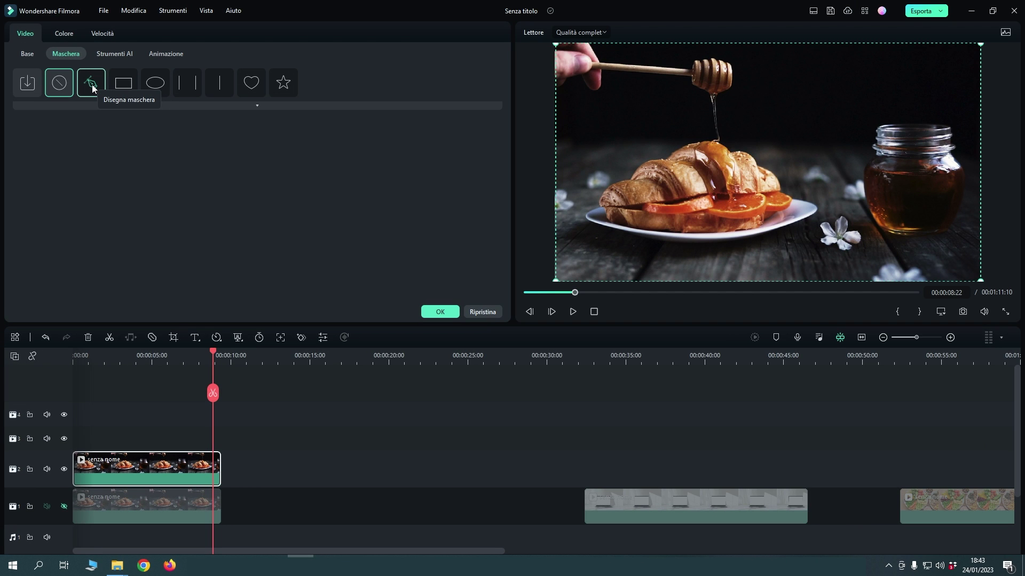
left_click(92, 85)
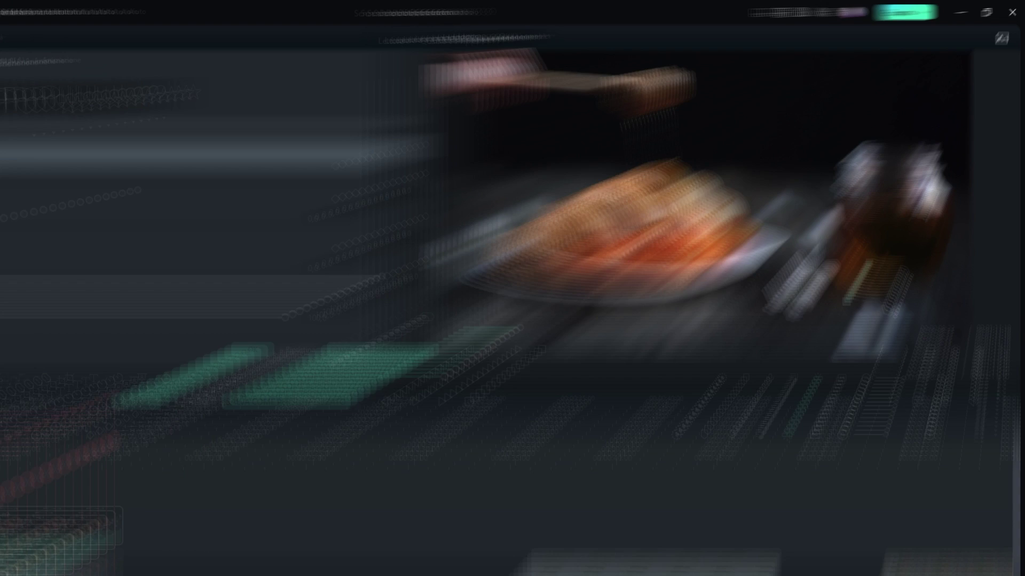
left_click(906, 237)
left_click(925, 237)
left_click(948, 232)
left_click(871, 511)
left_click(888, 452)
left_click(883, 398)
left_click(852, 366)
left_click(868, 354)
left_click(854, 337)
left_click(857, 320)
left_click(853, 299)
left_click(793, 289)
left_click(711, 289)
left_click(675, 301)
left_click(672, 325)
left_click(664, 347)
left_click(671, 366)
left_click(652, 398)
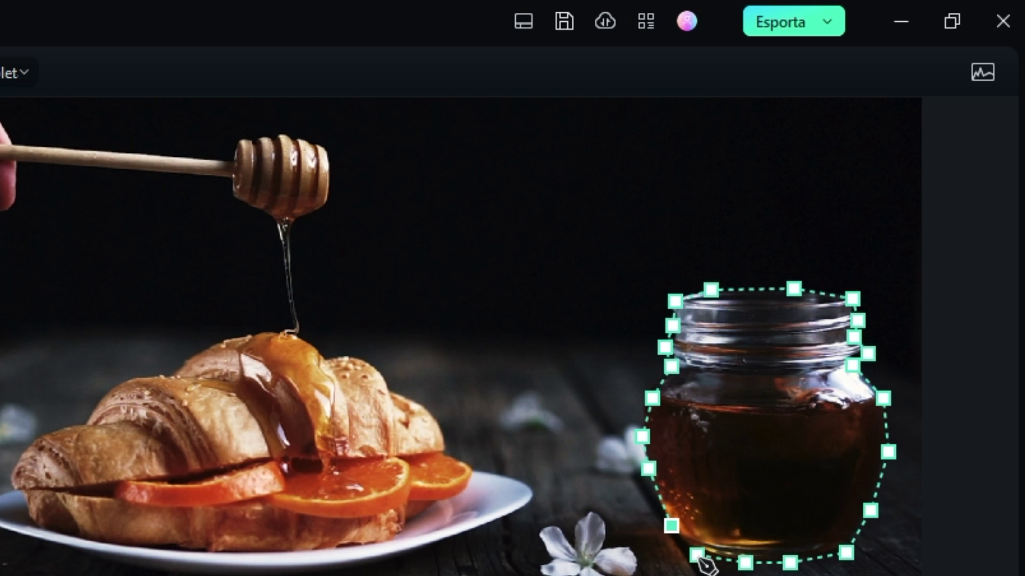
left_click(697, 555)
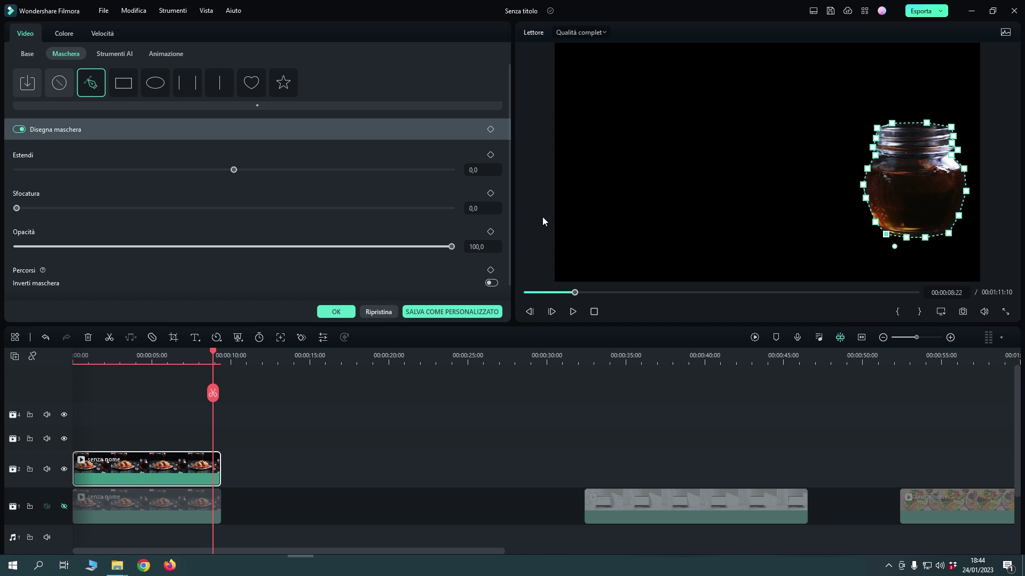
Step: Refine the honey jar mask's outline, setting its expansion to -4,7 and its blur to 5,8
left_click_drag(508, 165, 440, 74)
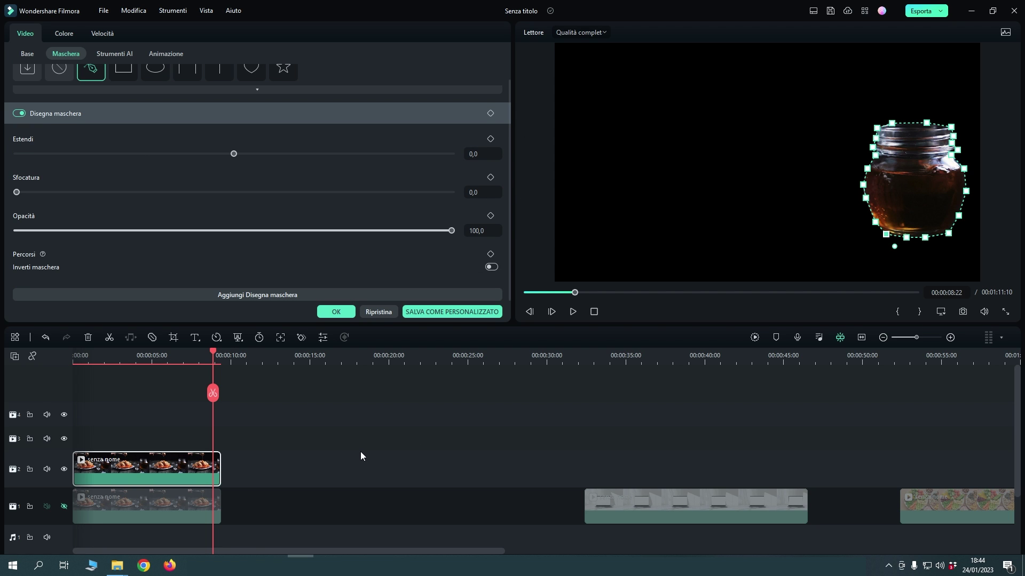
left_click(184, 357)
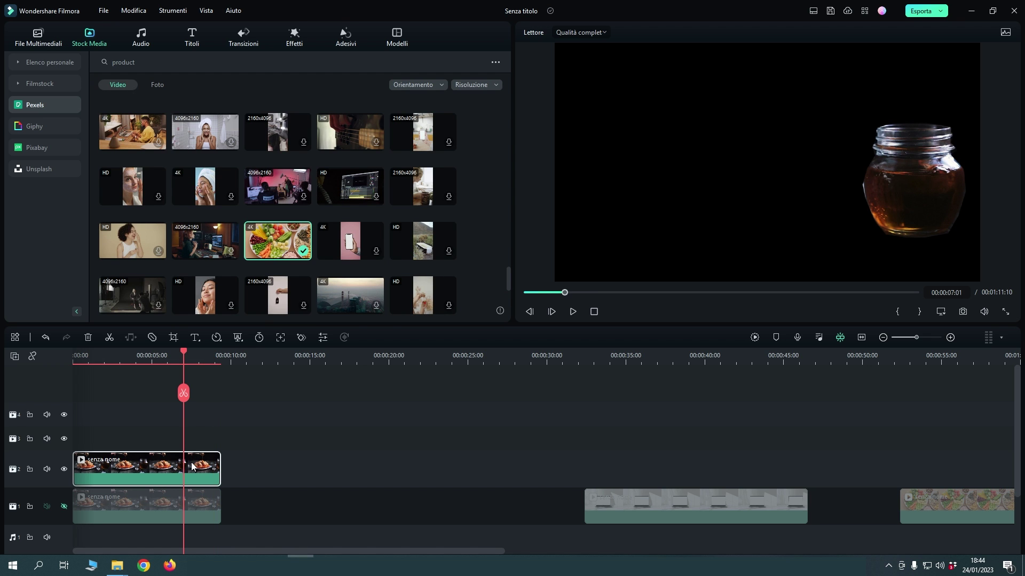
double_click(160, 469)
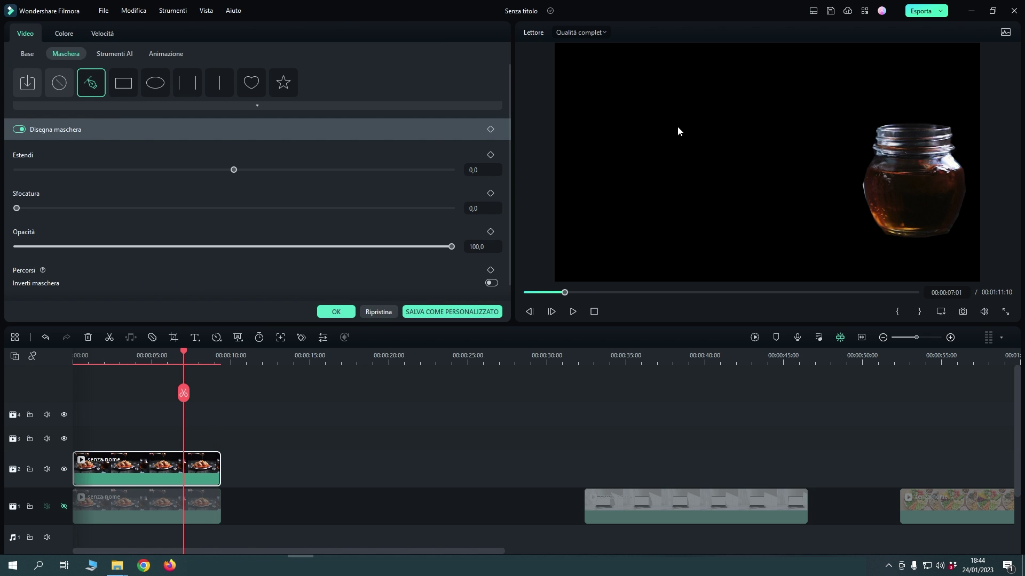
left_click(876, 197)
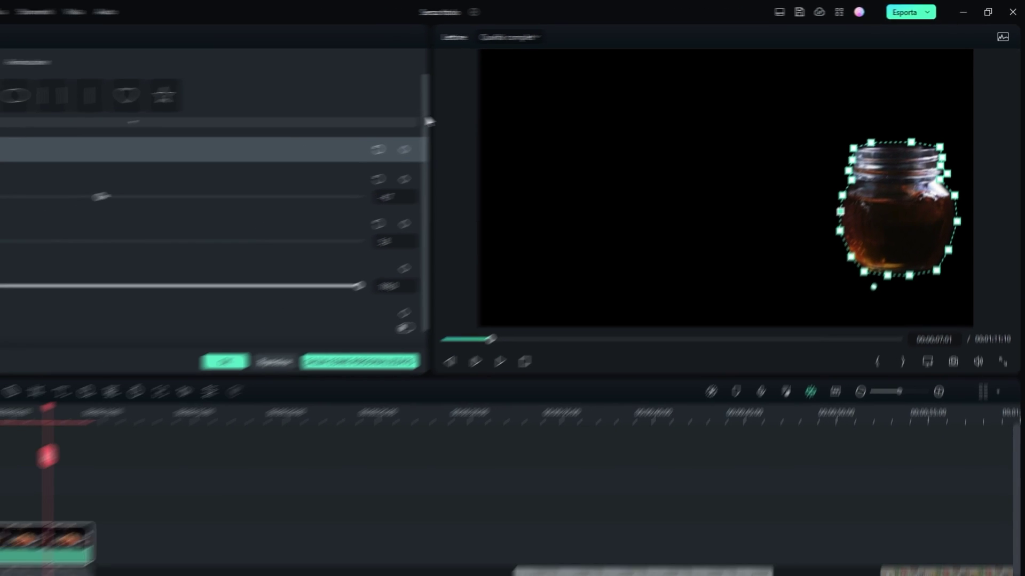
scroll(346, 214, "up", 1)
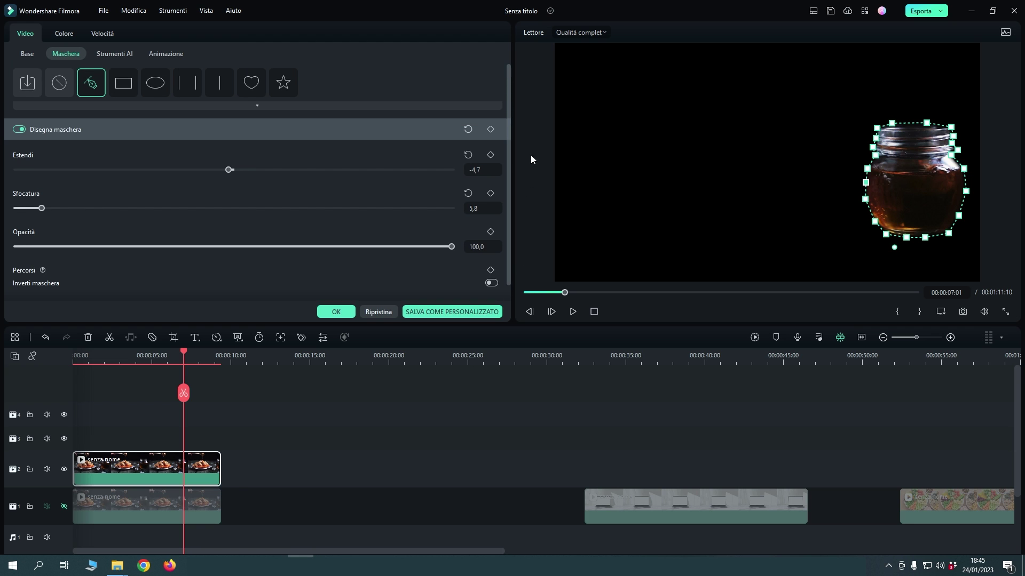
left_click(337, 313)
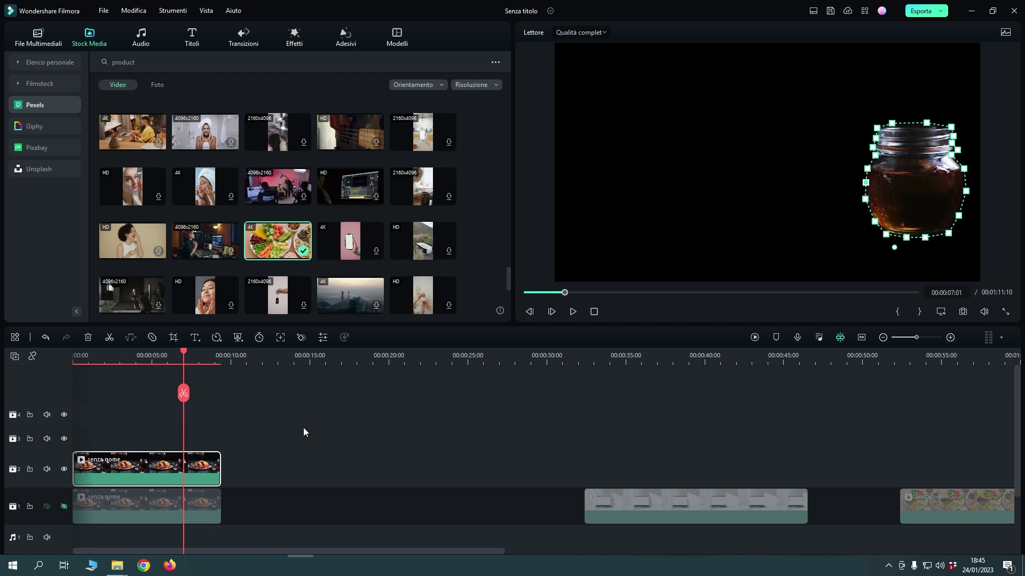
Step: Show video track 1 again and brighten the masked honey jar with the upper clip's colour settings
left_click(270, 445)
left_click(184, 375)
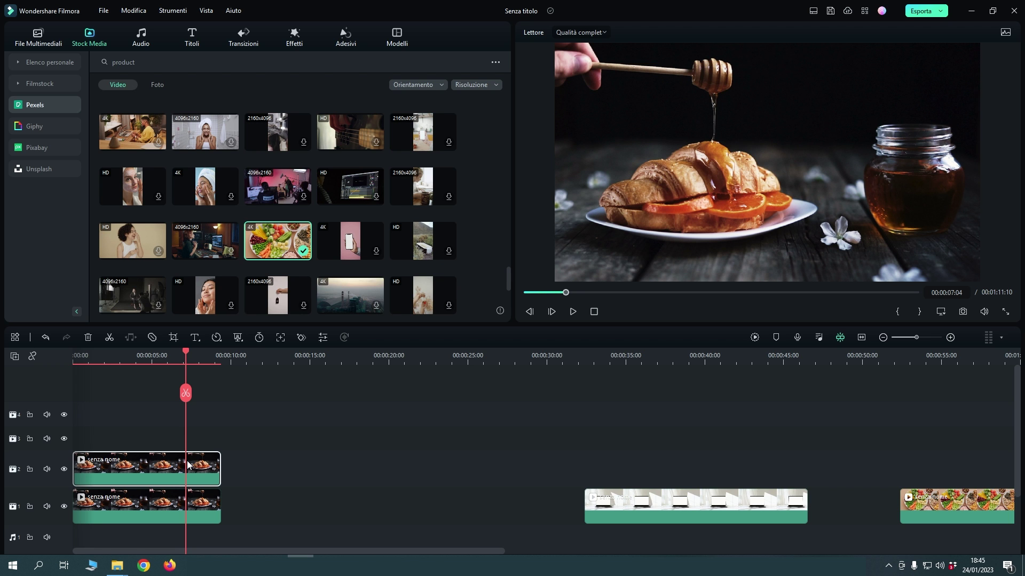
double_click(188, 466)
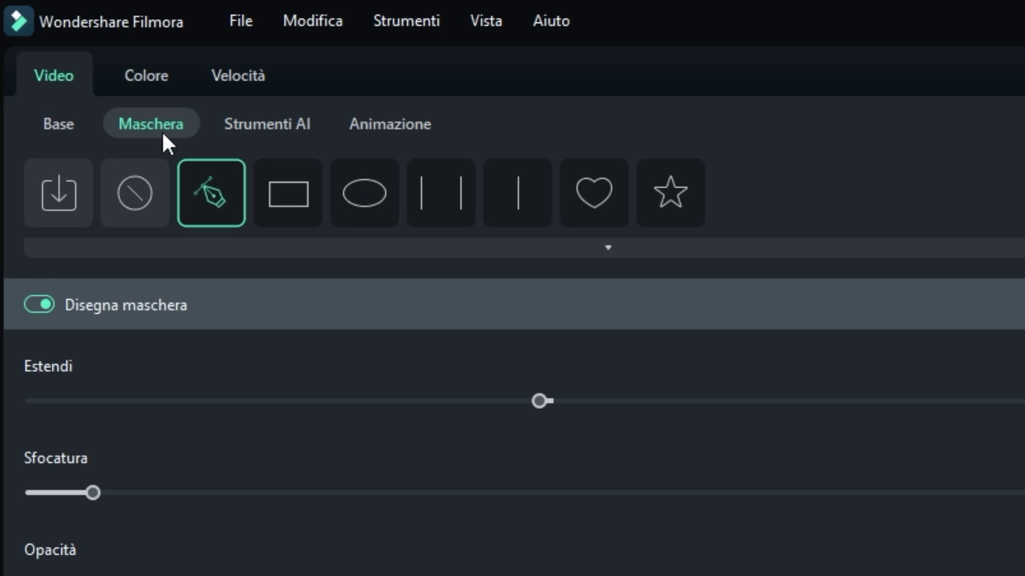
left_click(135, 89)
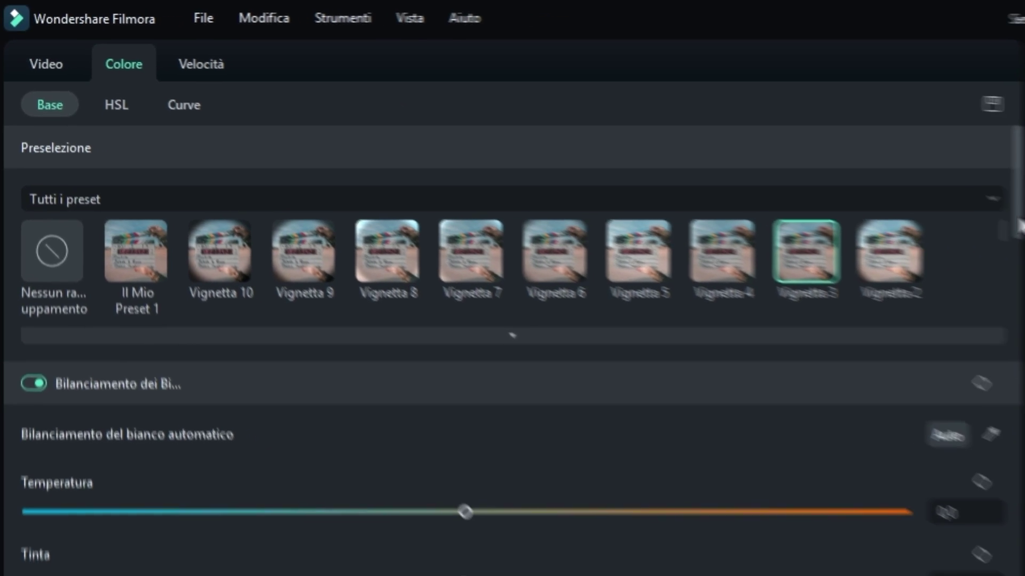
left_click_drag(832, 197, 832, 241)
left_click_drag(380, 380, 529, 380)
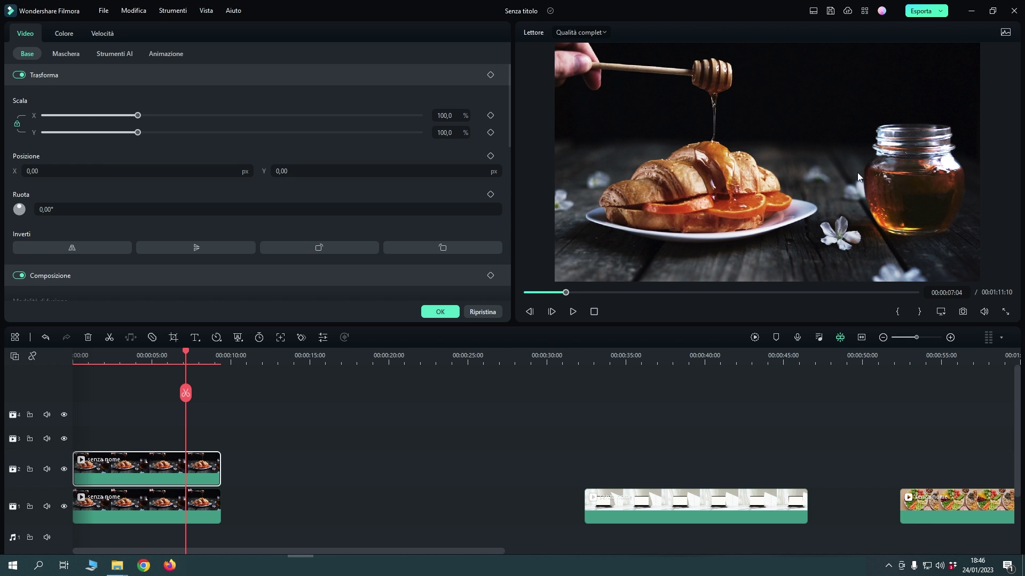
Step: Try shifting the masked jar horizontally and applying the Weak Signal 1 glitch effect to the upper croissant clip
left_click_drag(142, 171, 75, 171)
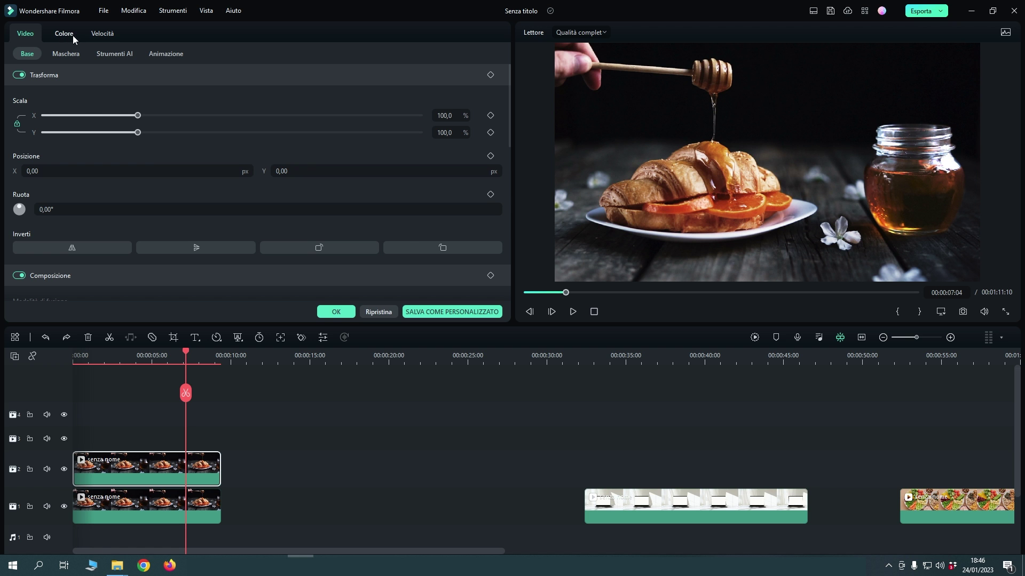
left_click(336, 312)
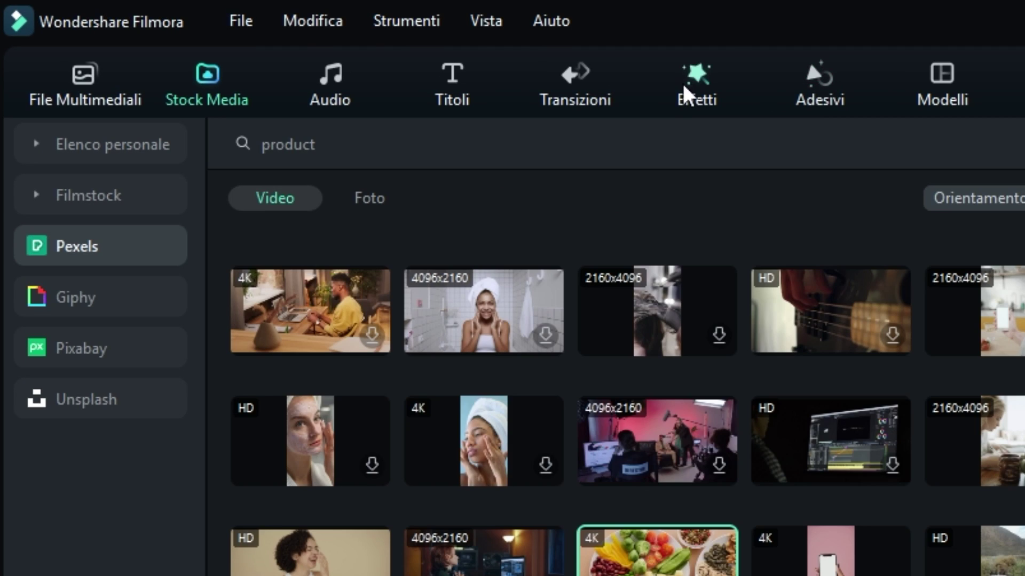
left_click(294, 36)
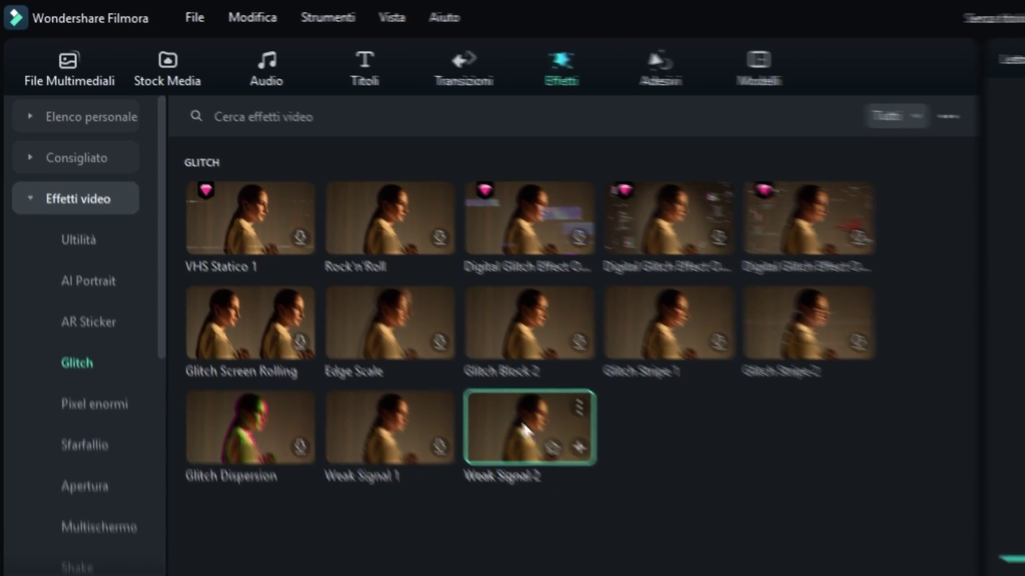
left_click_drag(390, 428, 170, 464)
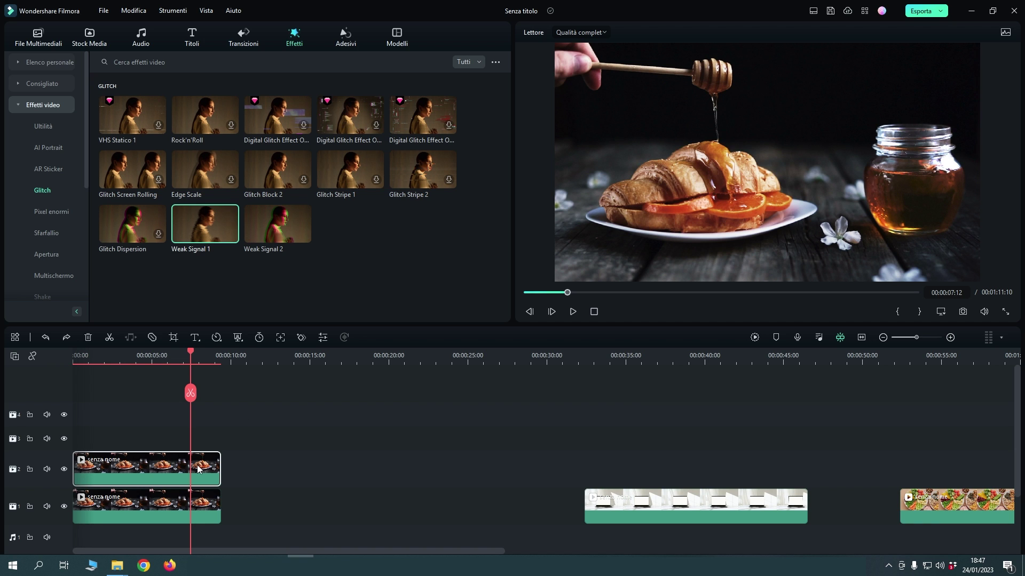
left_click(185, 361)
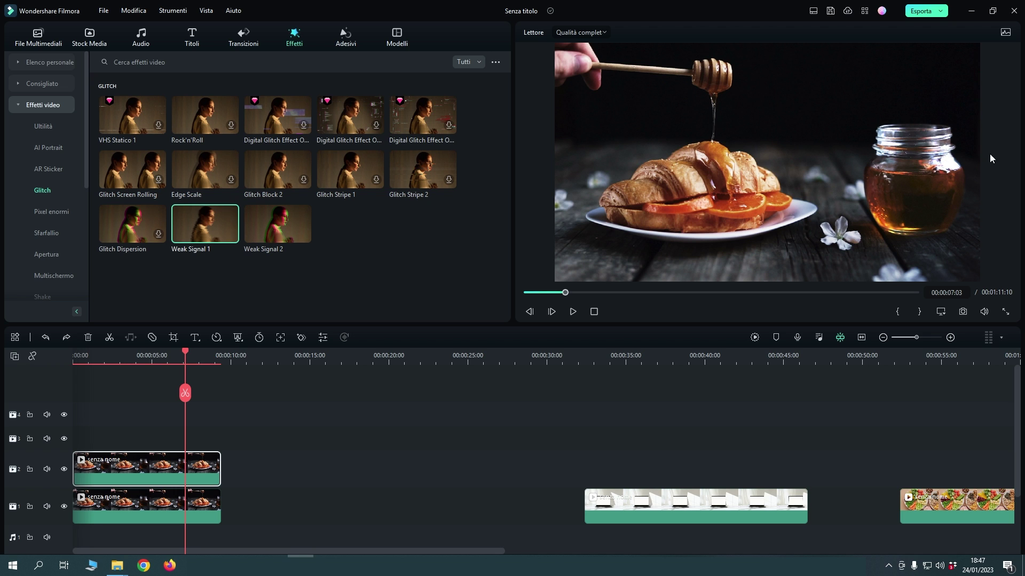
Step: Move the vegetable clip along video track 1 to start at about 00:00:11, after the croissant clip, and preview its opening
left_click_drag(936, 502, 286, 504)
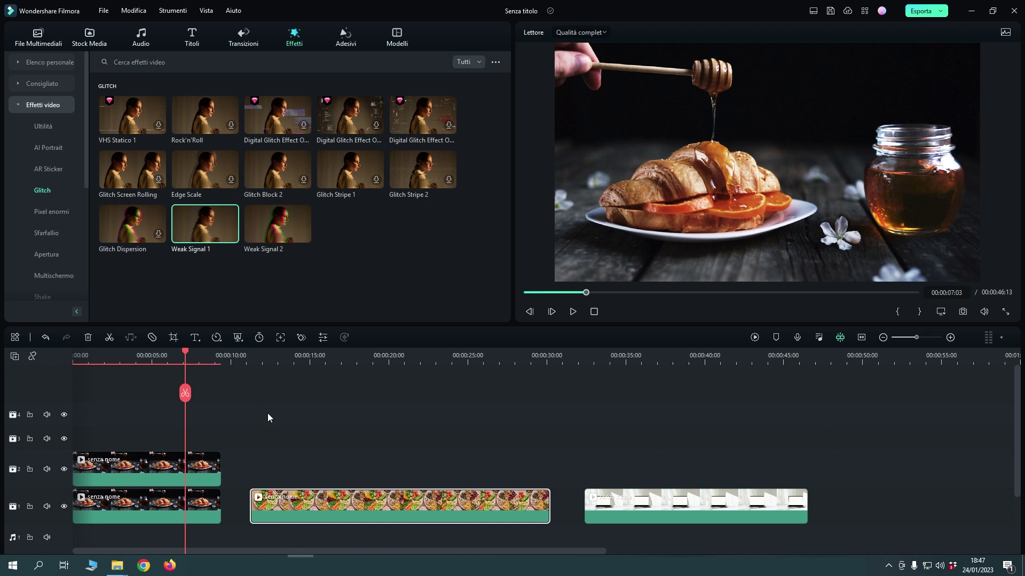
left_click(257, 360)
key("space")
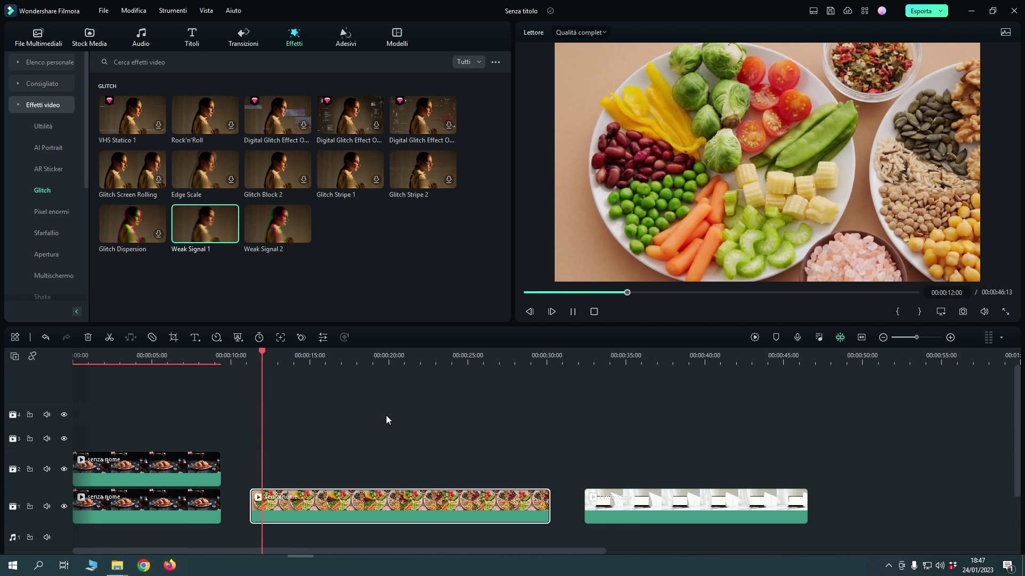
left_click(321, 360)
left_click(274, 357)
left_click_drag(276, 353, 255, 360)
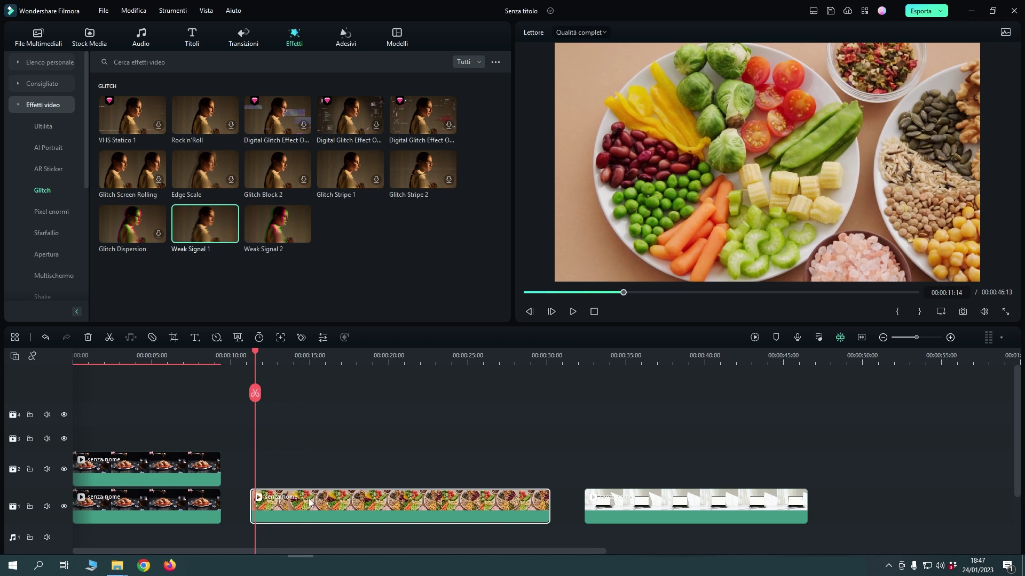
Step: Paste a duplicate of the vegetable clip and place it on video track 2, aligned directly above the original
left_click(873, 359)
key("ctrl+v")
left_click_drag(806, 504, 184, 468)
left_click_drag(307, 551, 218, 549)
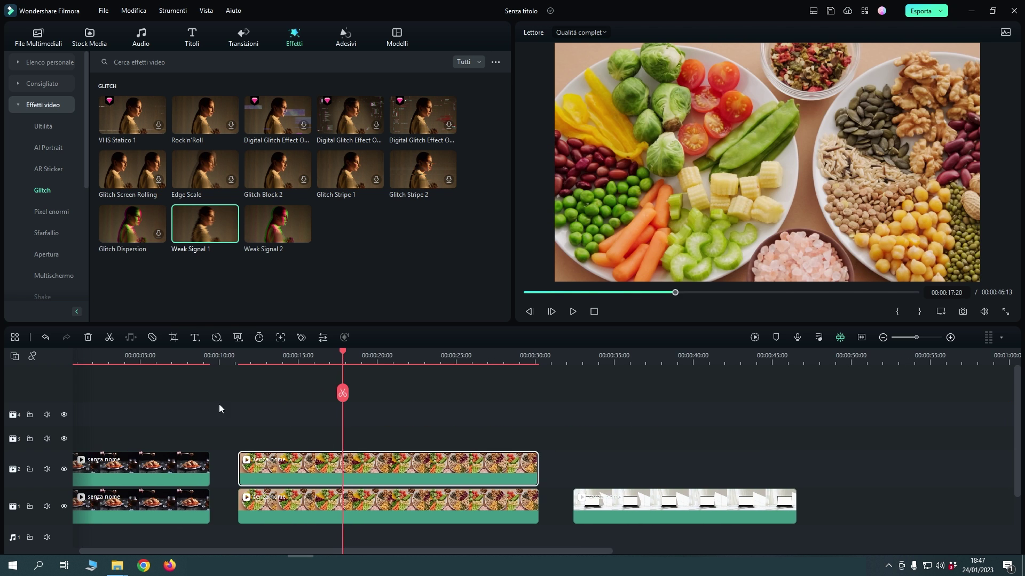
Step: Hide video track 1 and open the mask settings of the upper vegetable clip at 00:00:12:04
left_click_drag(253, 358, 253, 353)
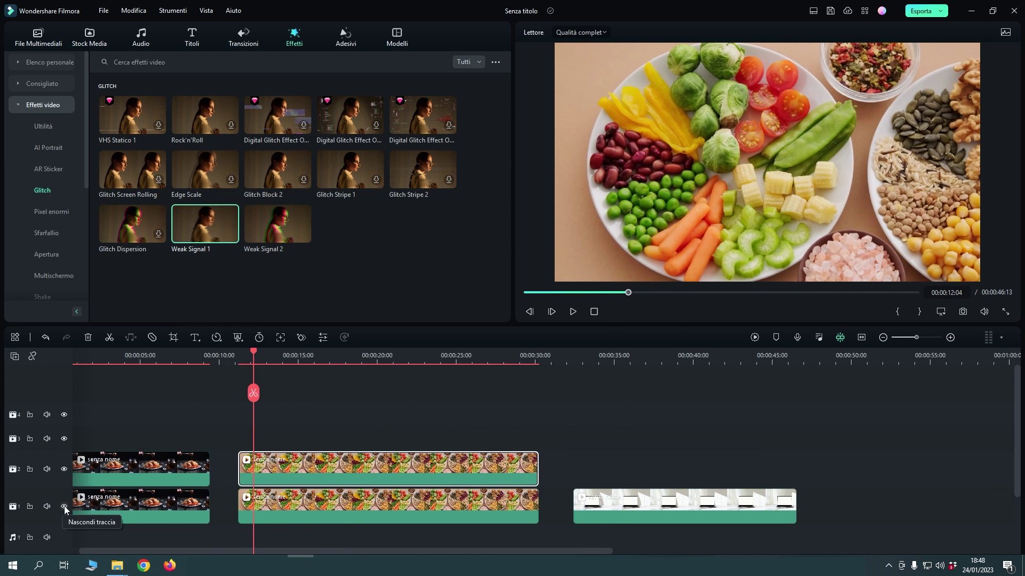
left_click(64, 506)
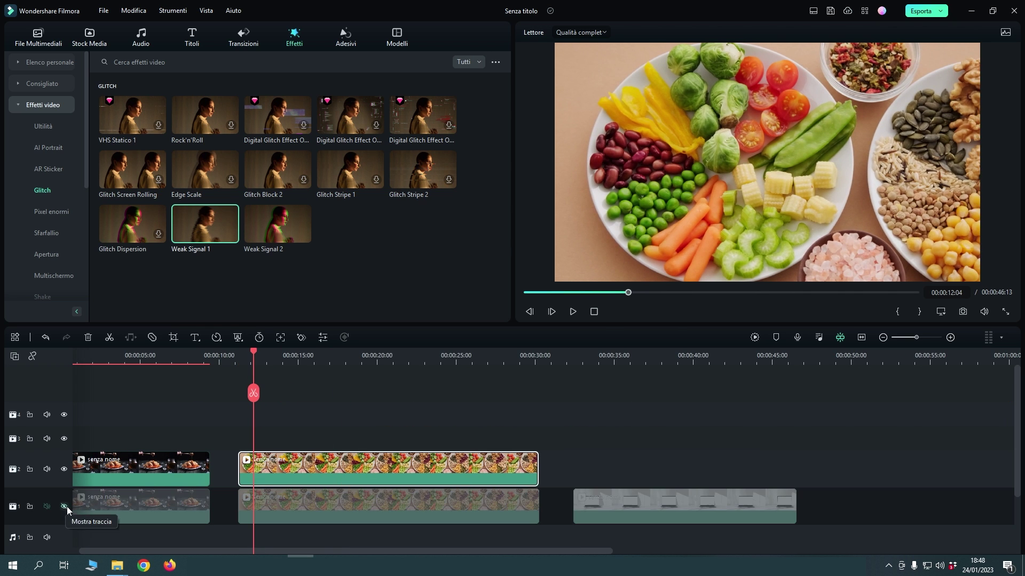
double_click(315, 467)
left_click(65, 53)
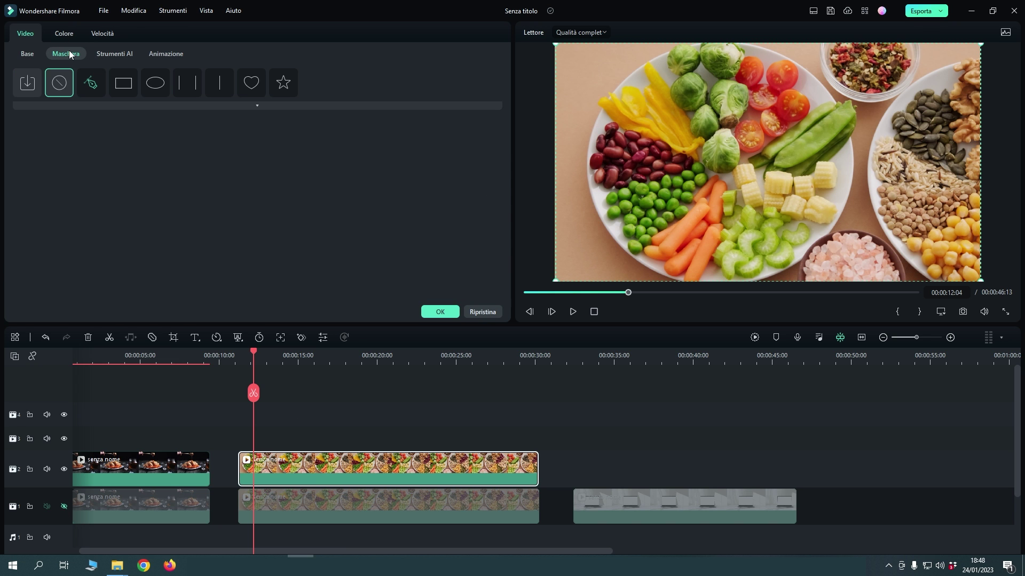
Step: Draw a closed custom mask around the green pea pods on the plate in the upper vegetable clip
left_click(90, 83)
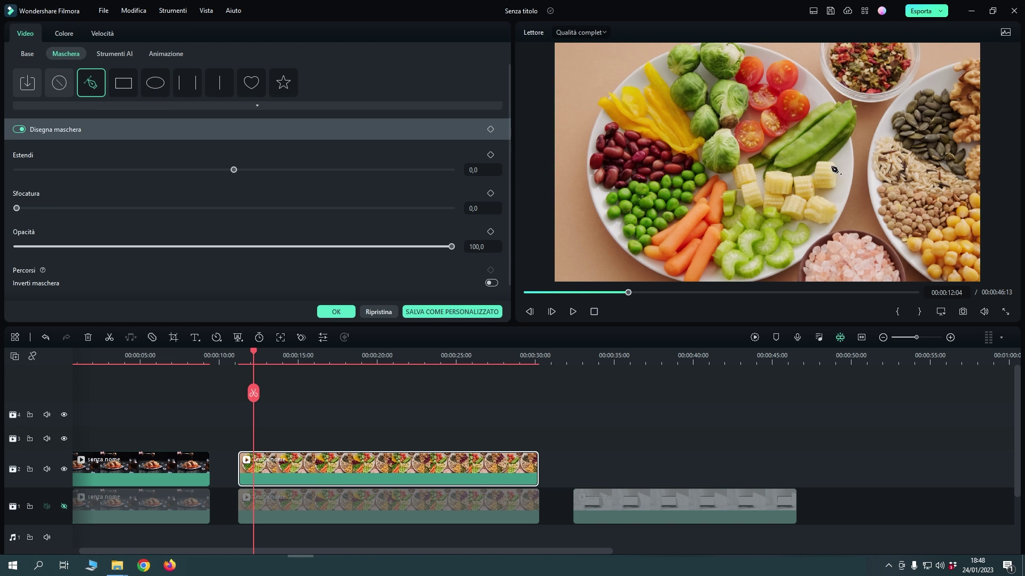
left_click(748, 159)
left_click(762, 152)
left_click(769, 145)
left_click(791, 128)
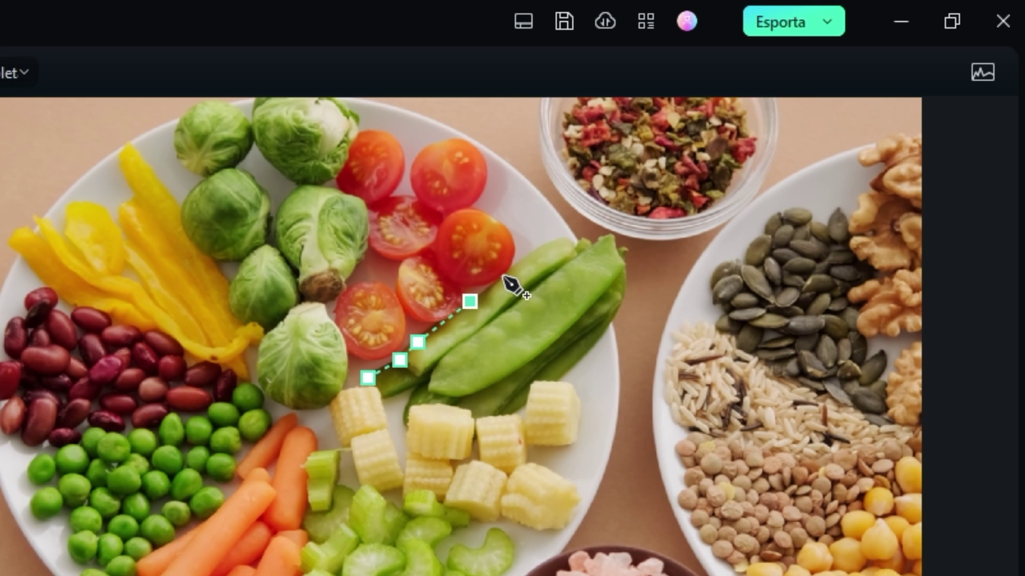
left_click(503, 280)
left_click(542, 249)
left_click(577, 244)
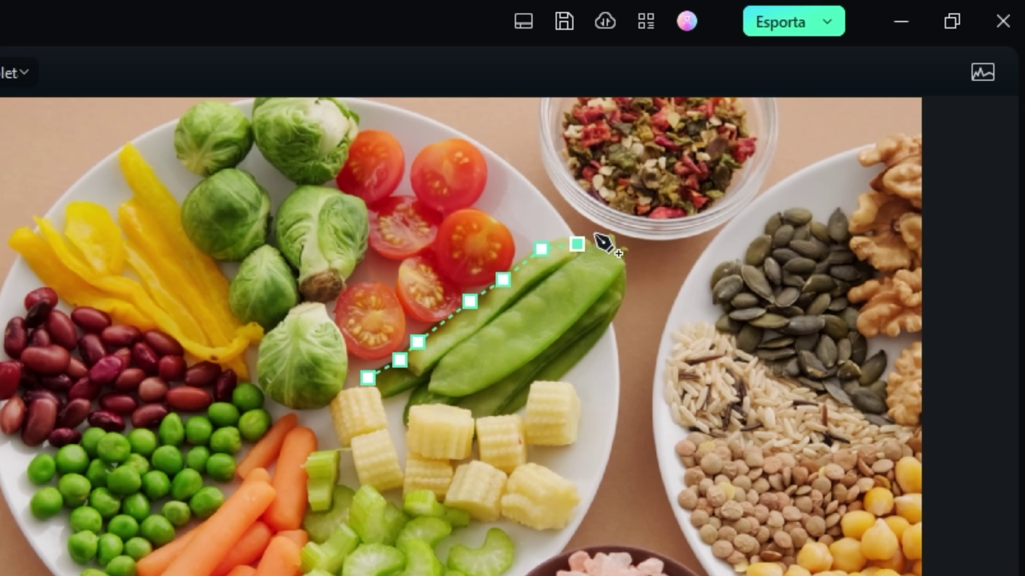
left_click(596, 241)
left_click(616, 237)
left_click(624, 261)
left_click(625, 295)
left_click(449, 408)
left_click(368, 378)
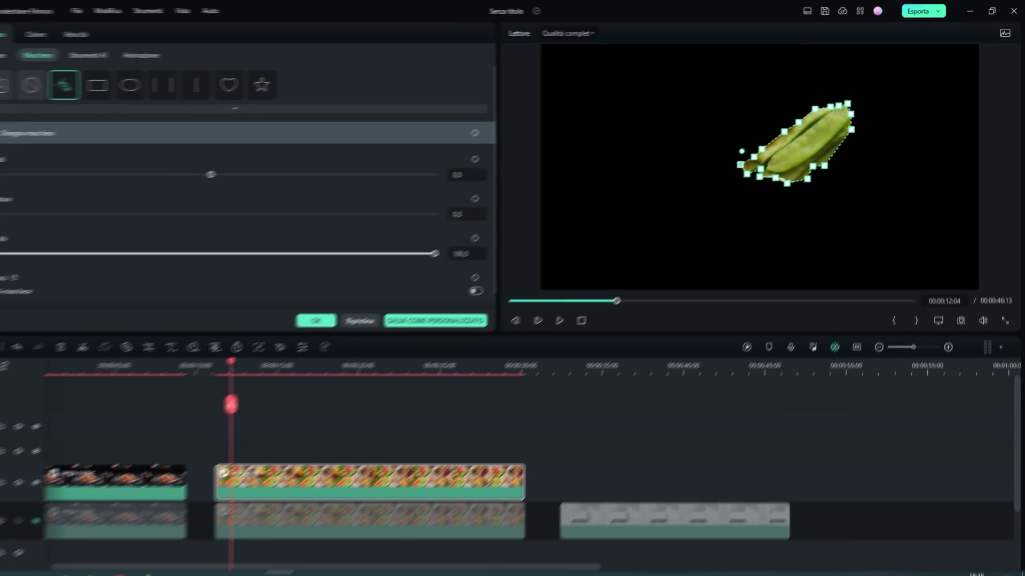
Step: Set the drawn mask's blur to 11.3 and its expansion to -6.6, and check its fit at 00:00:13:18
left_click_drag(15, 208, 66, 208)
left_click_drag(232, 170, 229, 172)
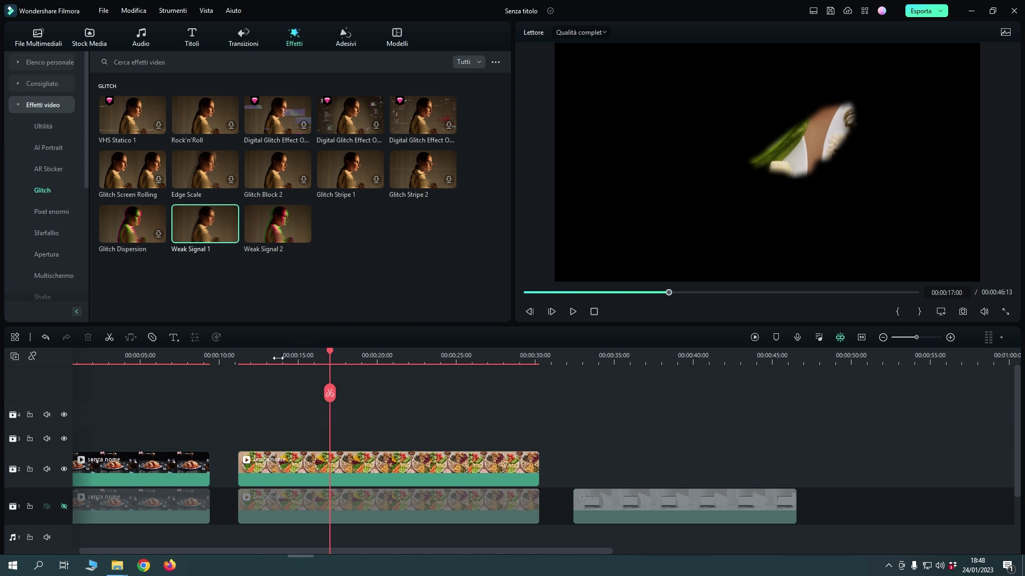
left_click(278, 358)
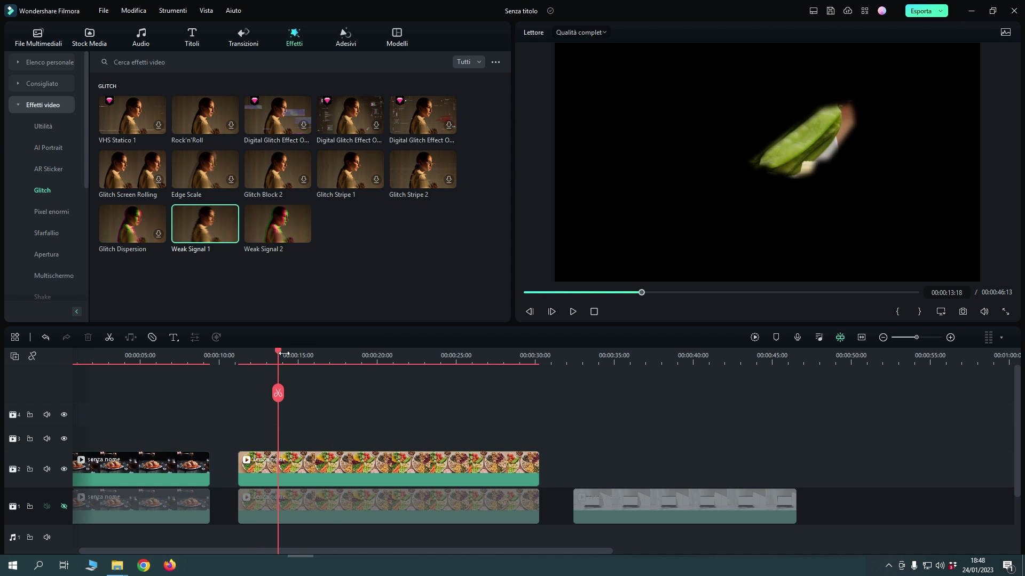
Step: Add a keyframe for all settings of the drawn mask near the start of the upper vegetable clip, at 00:00:11:17
scroll(272, 355, "down", 1)
left_click_drag(270, 356, 244, 364)
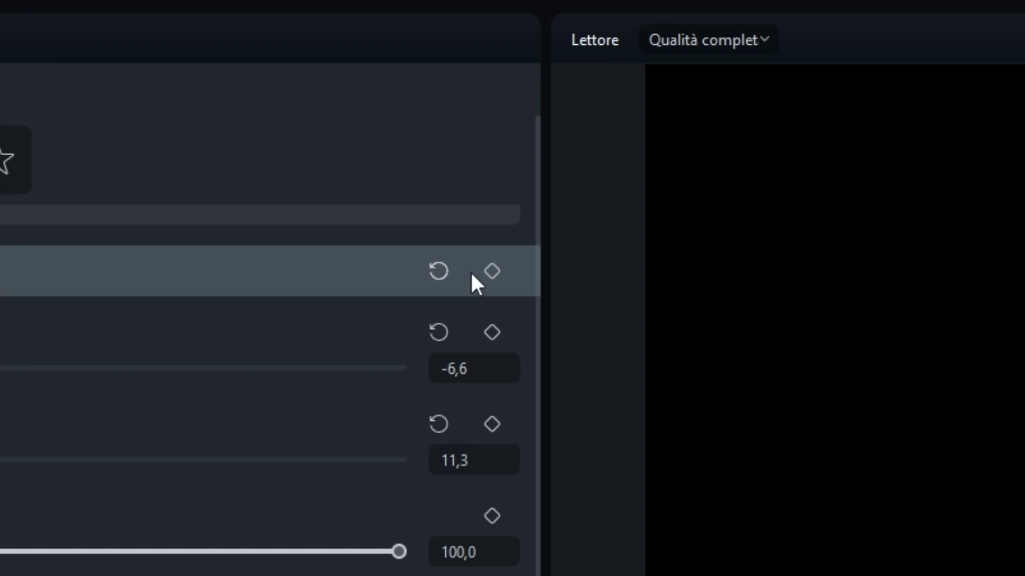
left_click(491, 272)
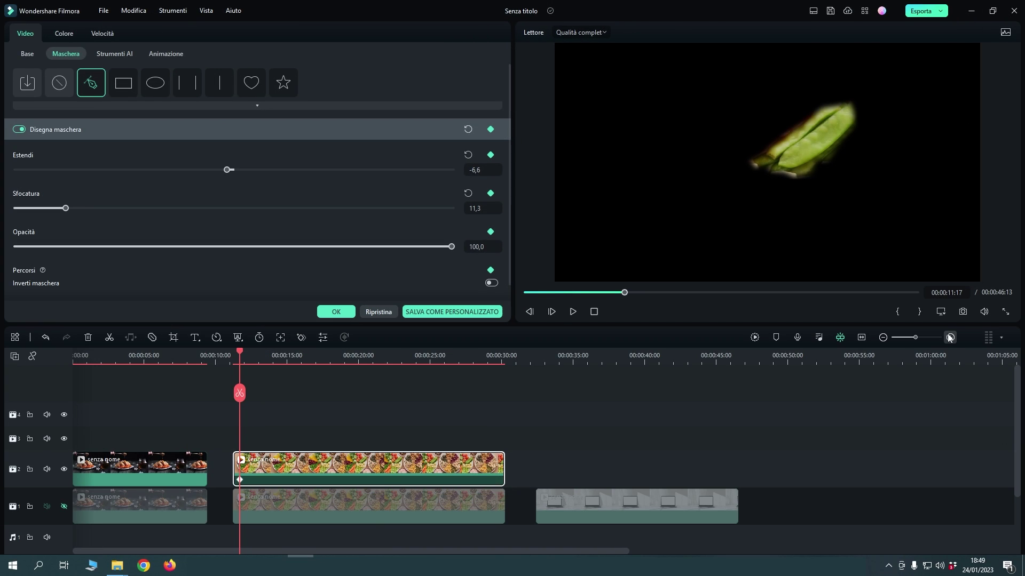
left_click(950, 337)
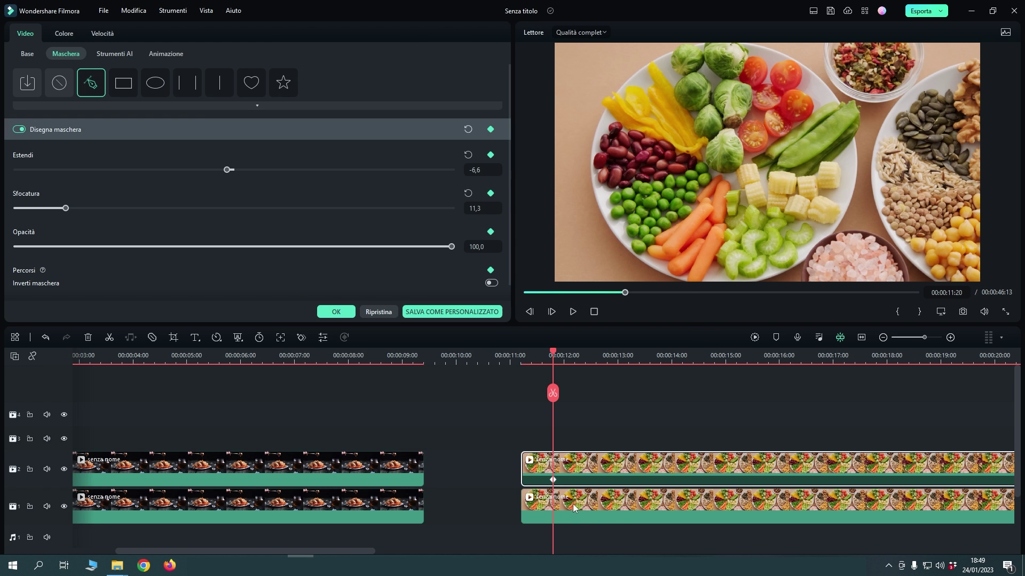
Step: Brighten the masked pea pods with the upper clip's colour settings and return to its mask settings
left_click(65, 32)
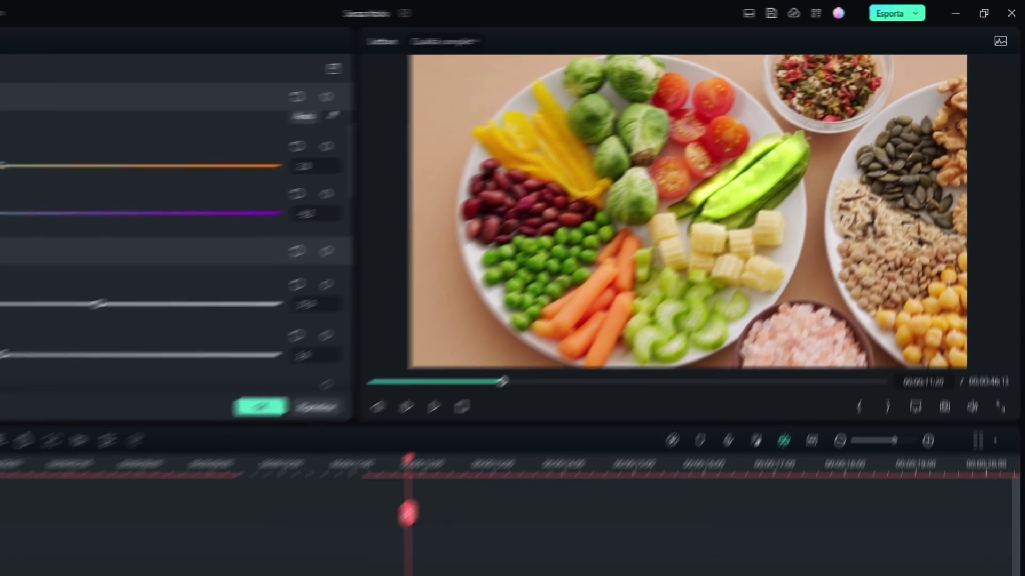
left_click(25, 33)
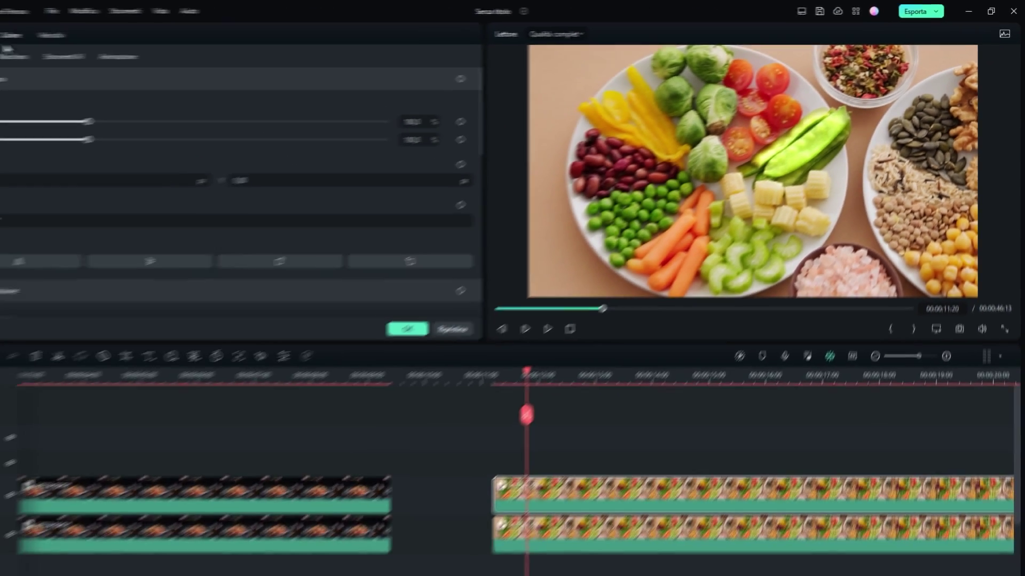
left_click(70, 55)
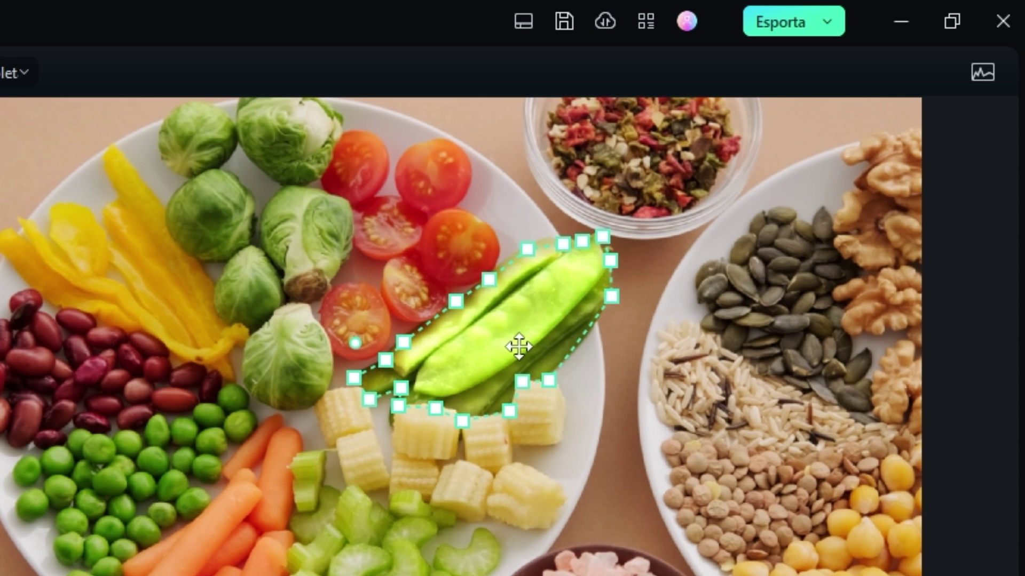
Step: Advance through the upper clip, shift the mask to follow the moving pea pods with keyframes, and review the tracking
key("space")
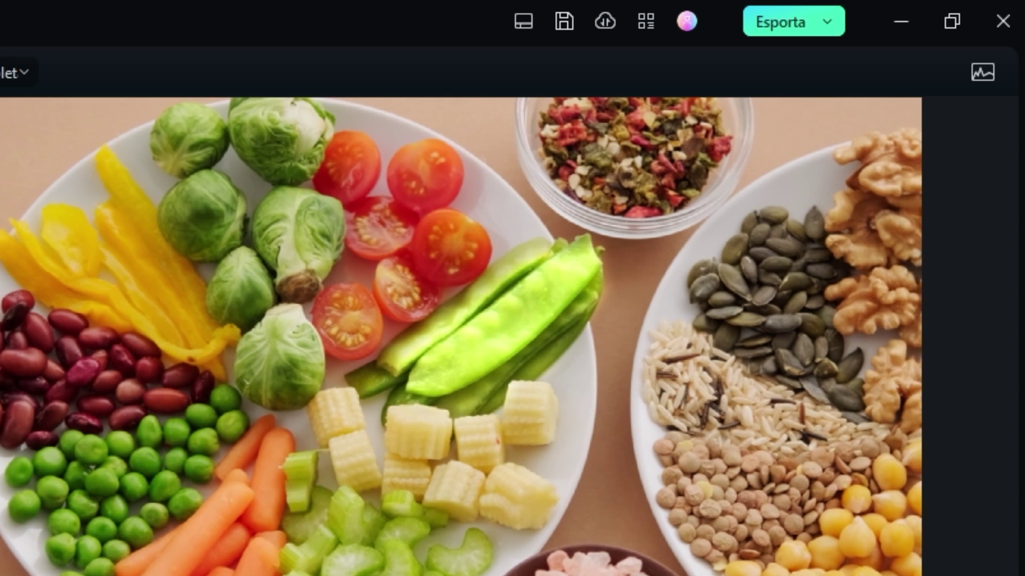
key("space")
left_click_drag(523, 336, 519, 338)
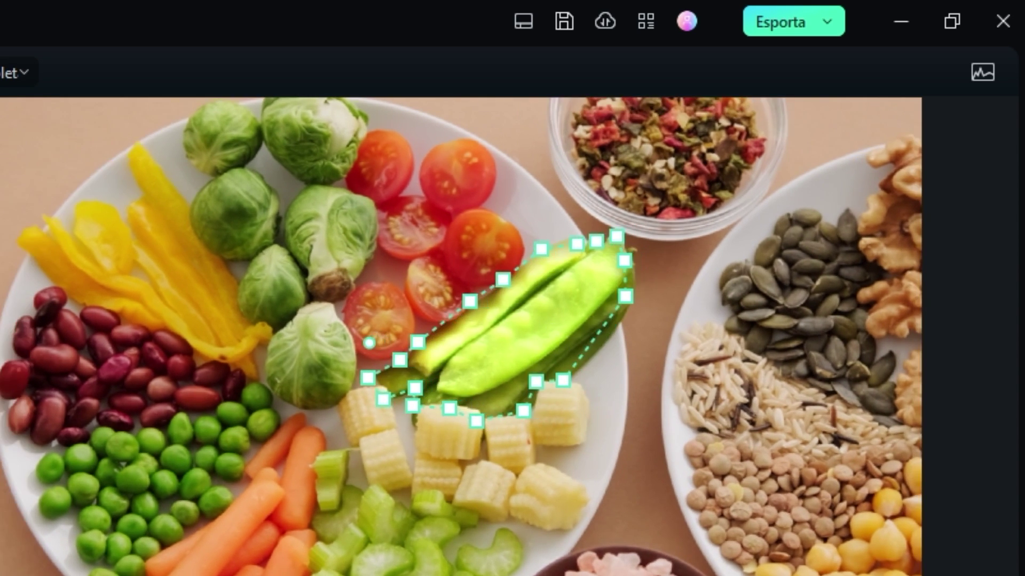
key("space")
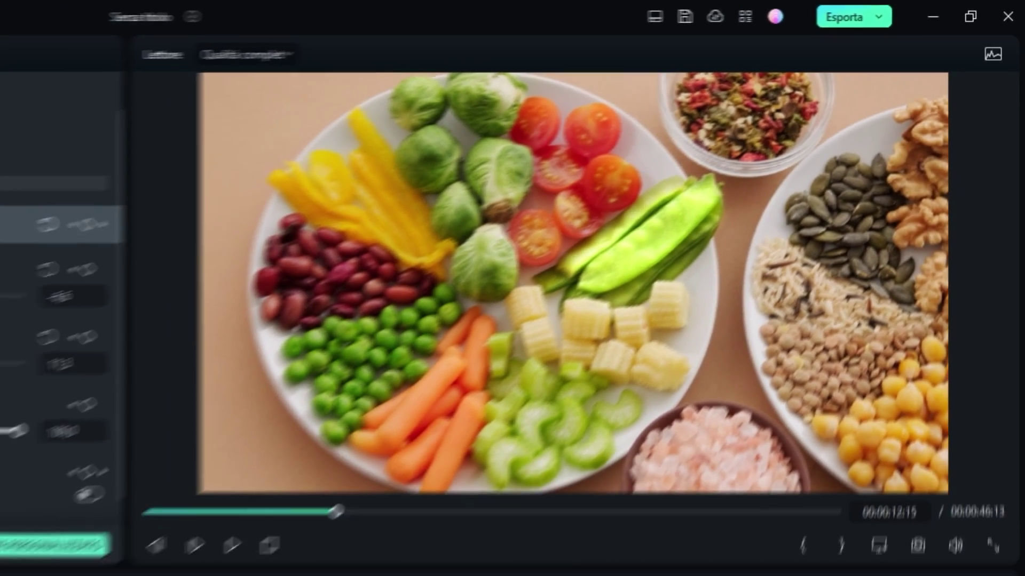
left_click_drag(521, 502, 667, 357)
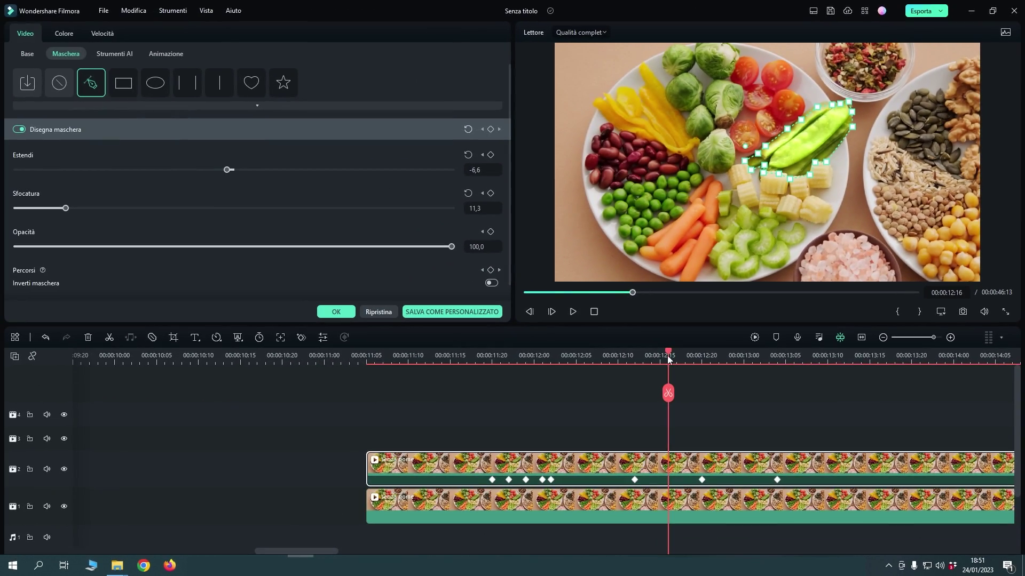
scroll(667, 360, "down", 2)
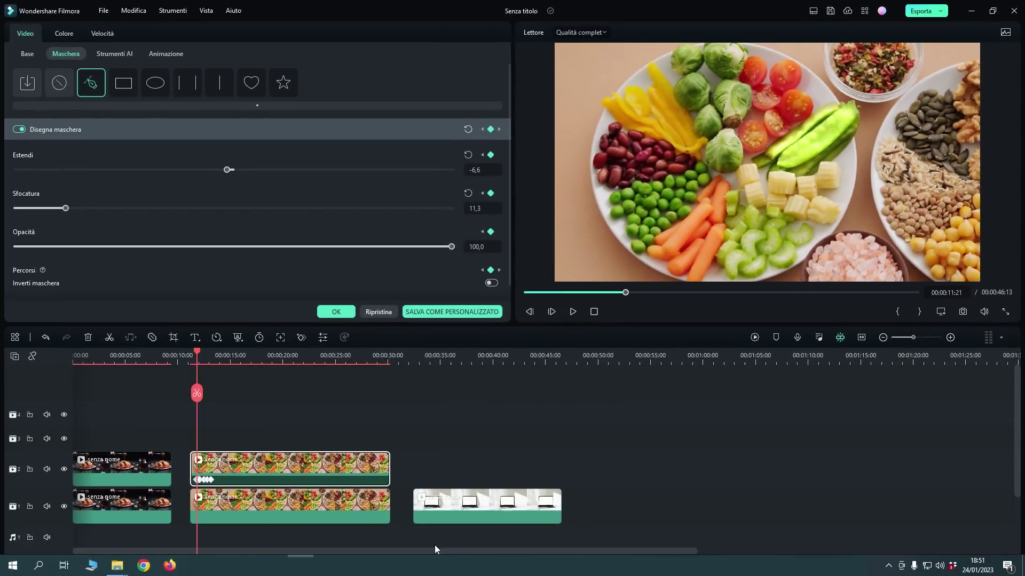
left_click(950, 337)
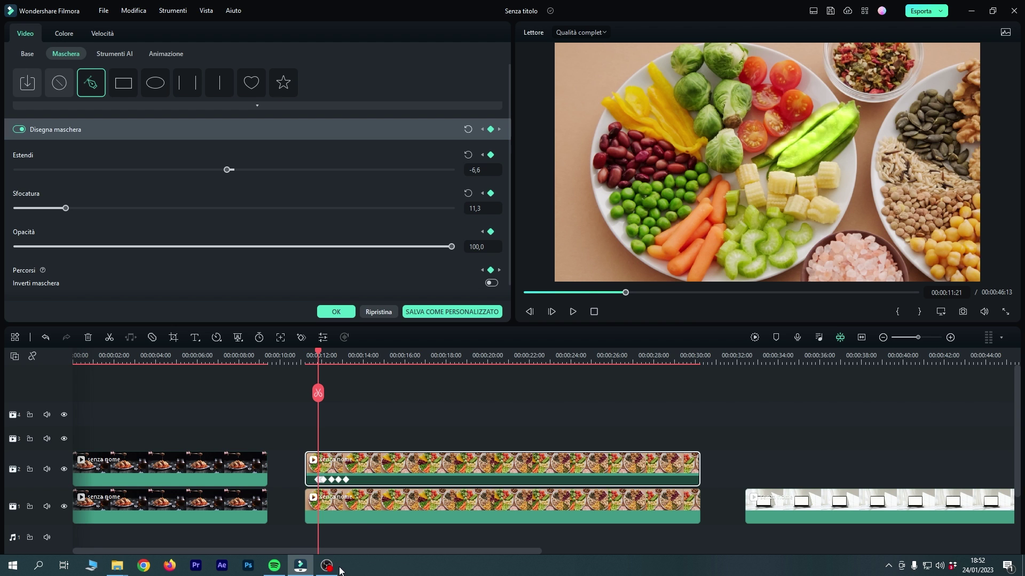
mouse_move(331, 569)
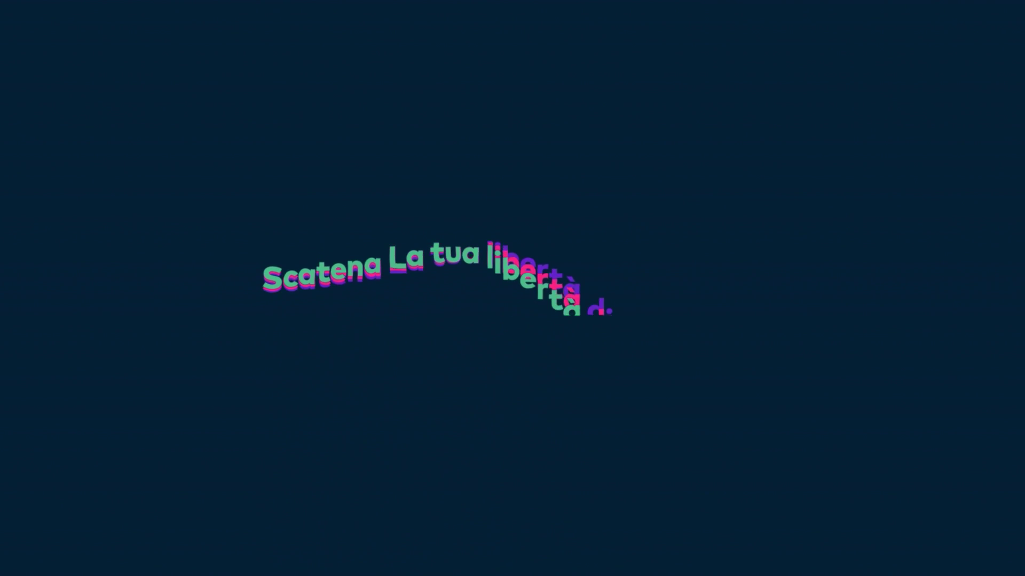